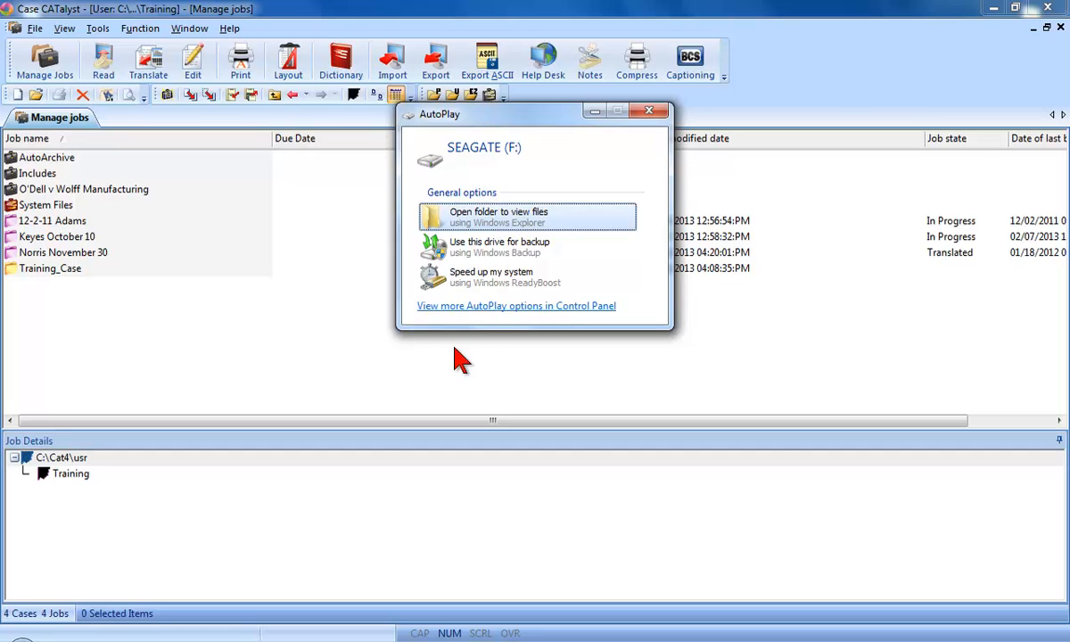
Step: Dismiss the drive's AutoPlay prompt and check the computer's drive list for the SEAGATE (F:) external drive
{"action": "left_click", "coordinate": [649, 112]}
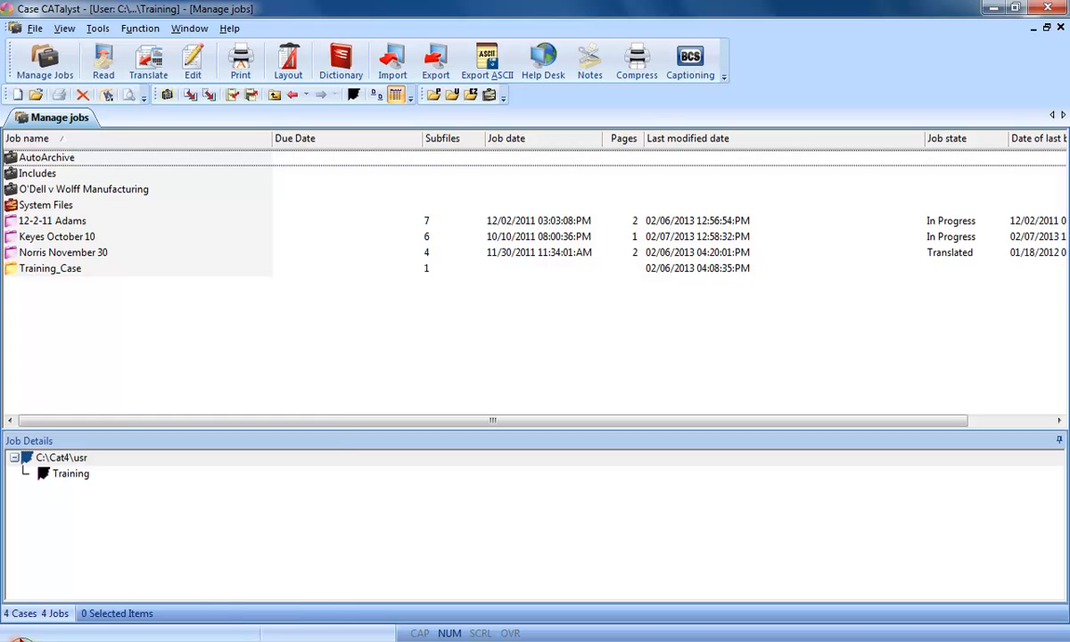
{"action": "left_click", "coordinate": [17, 639]}
{"action": "left_click", "coordinate": [306, 409]}
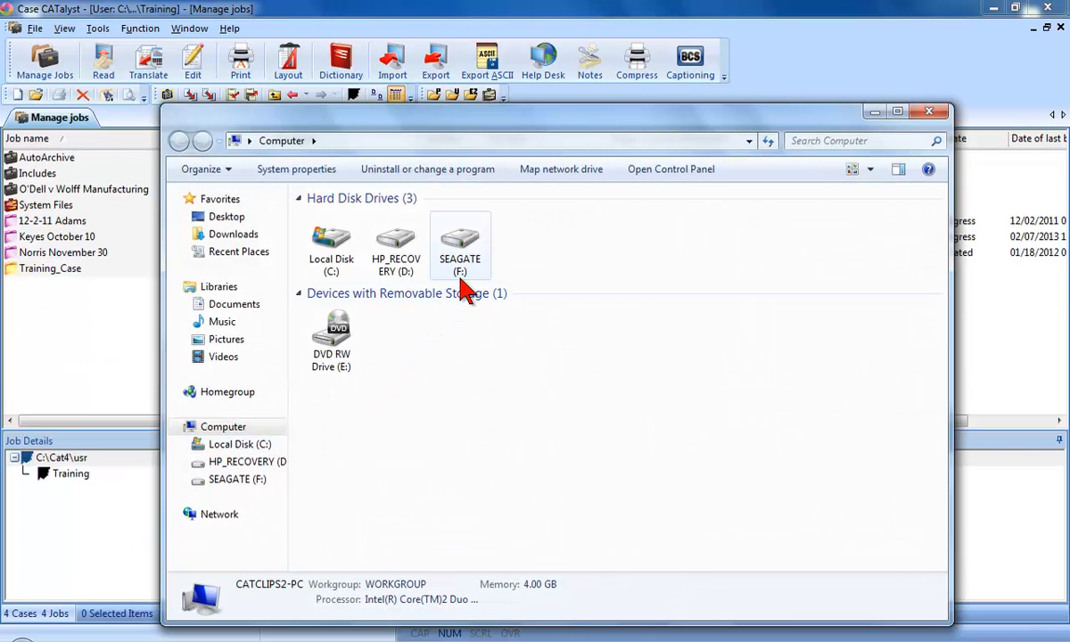
{"action": "left_click", "coordinate": [933, 116]}
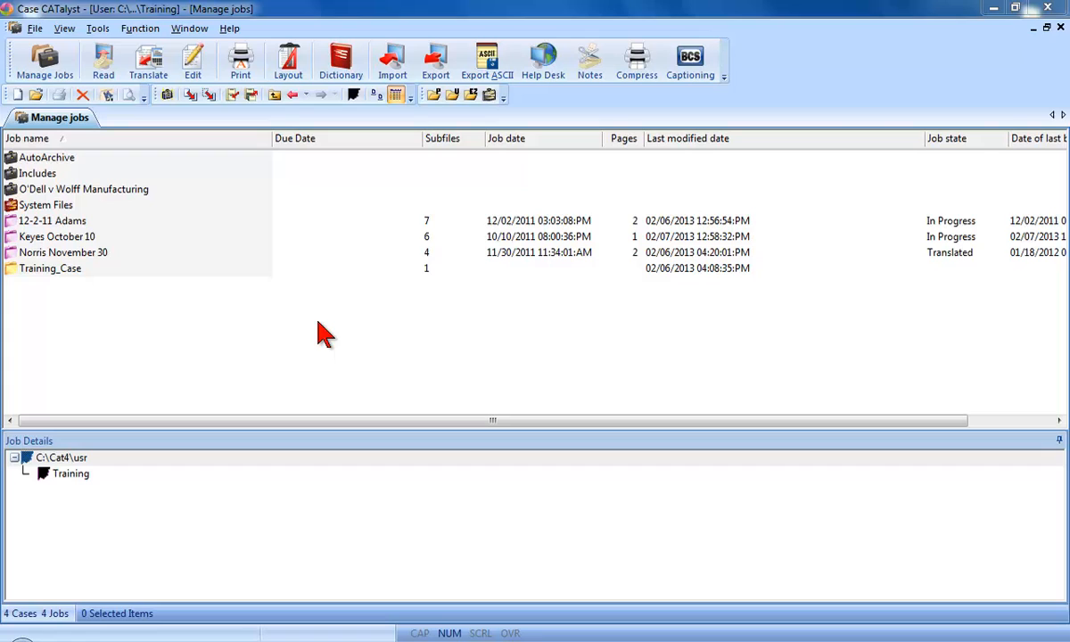
Step: Start a backup of the System Files case
{"action": "left_click", "coordinate": [105, 206]}
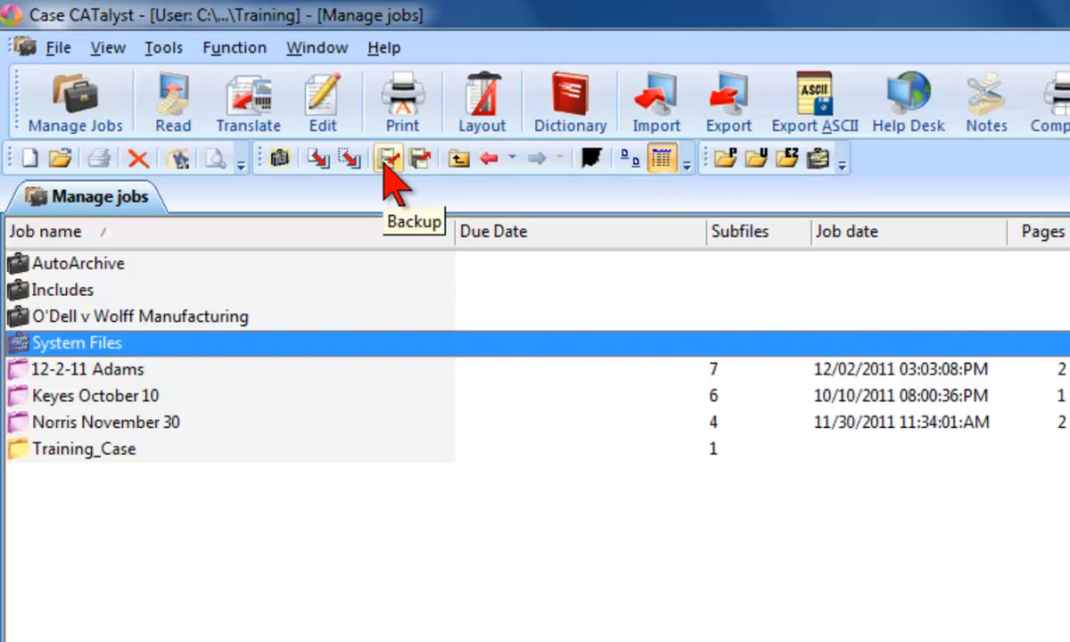
{"action": "left_click", "coordinate": [182, 52]}
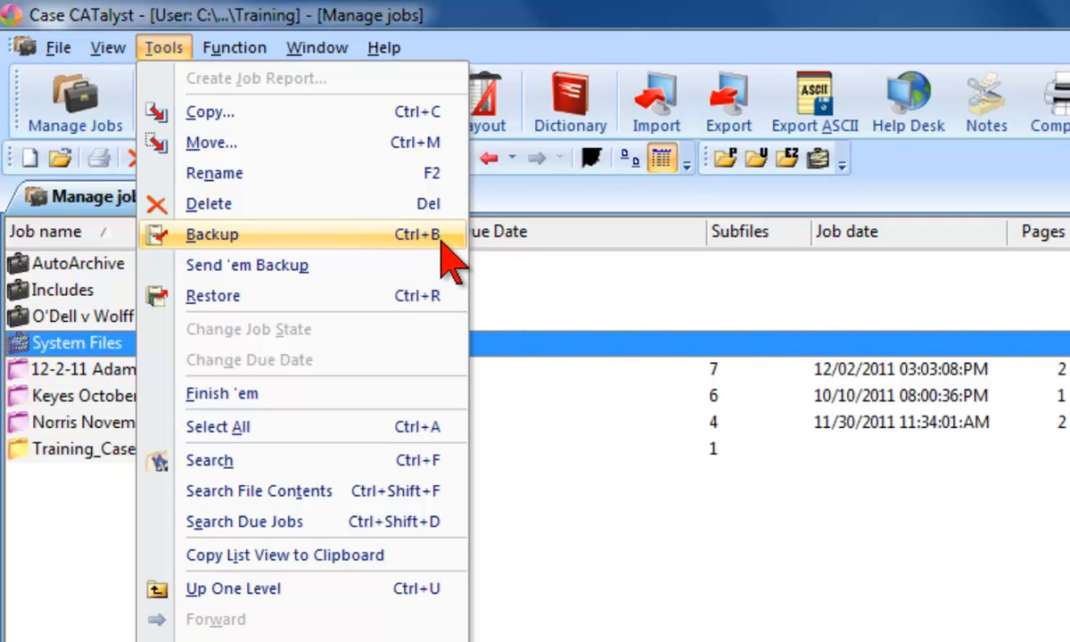
{"action": "key", "text": "Escape"}
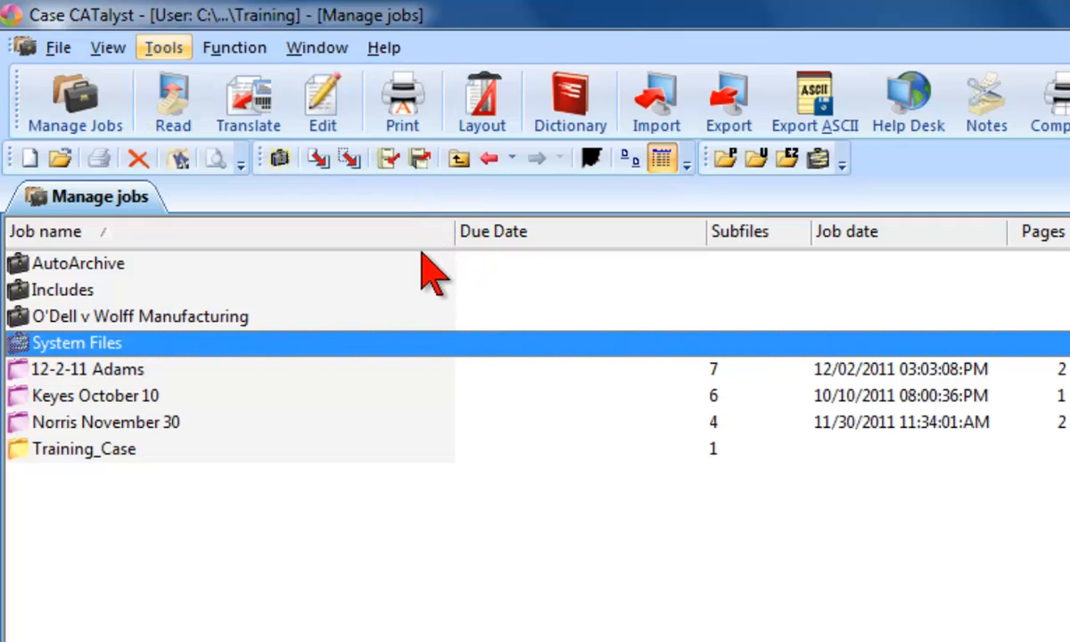
{"action": "right_click", "coordinate": [232, 343]}
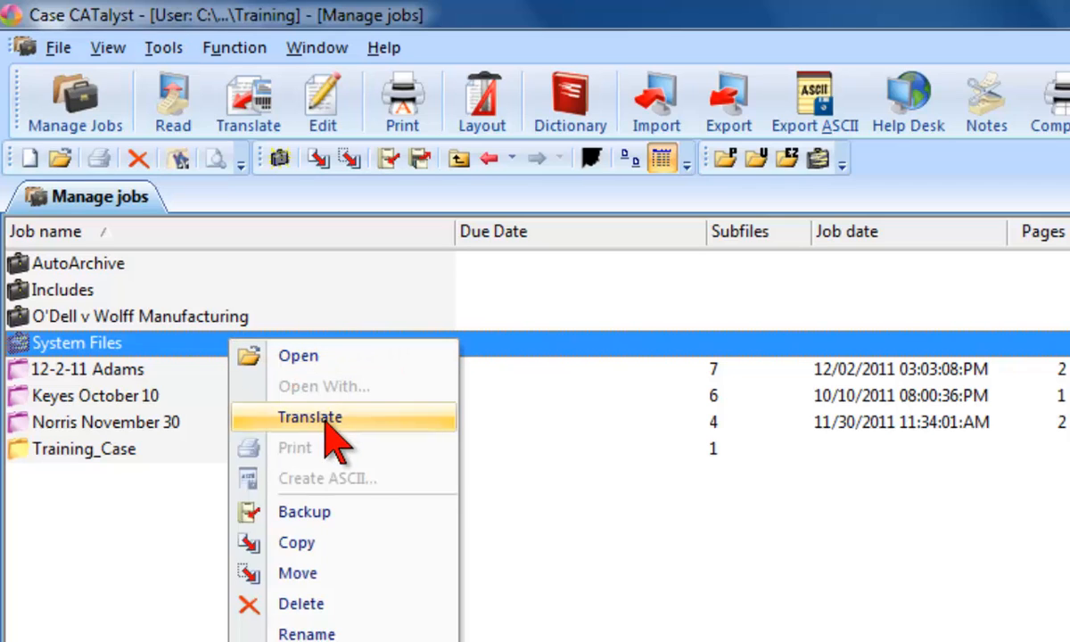
{"action": "left_click", "coordinate": [354, 526]}
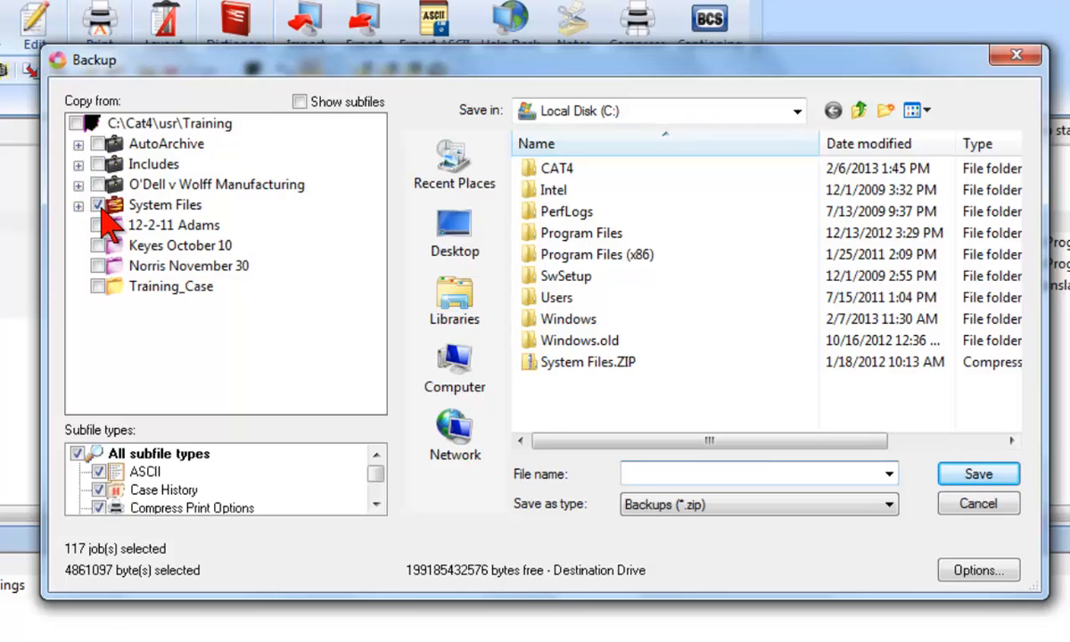
Step: Expand the System Files contents in the backup selection and set the save destination to SEAGATE (F:)
{"action": "left_click", "coordinate": [80, 207]}
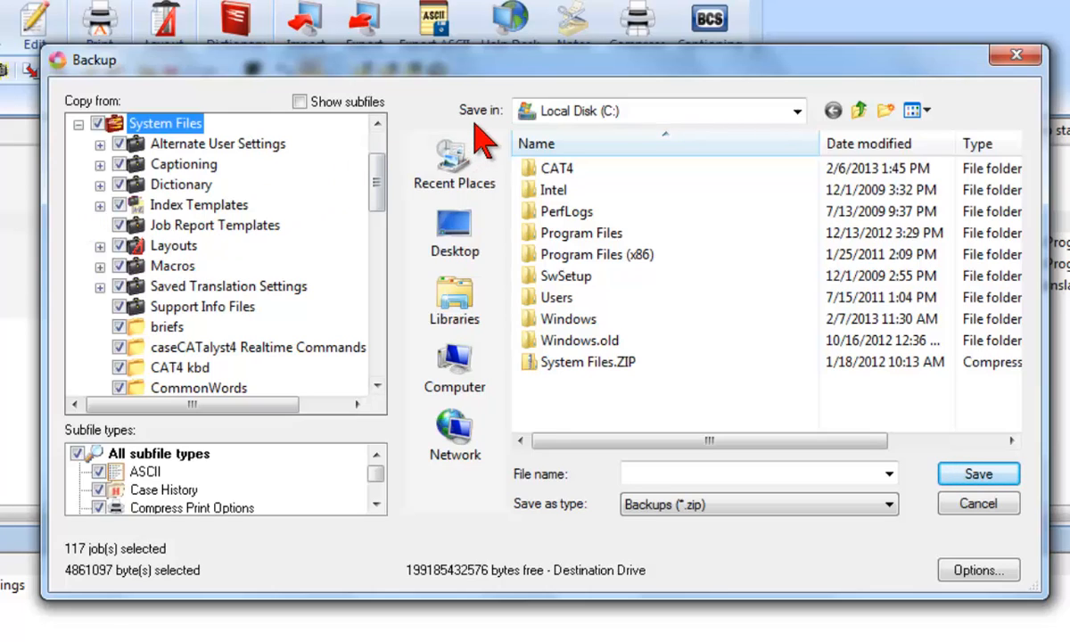
{"action": "left_click", "coordinate": [792, 109]}
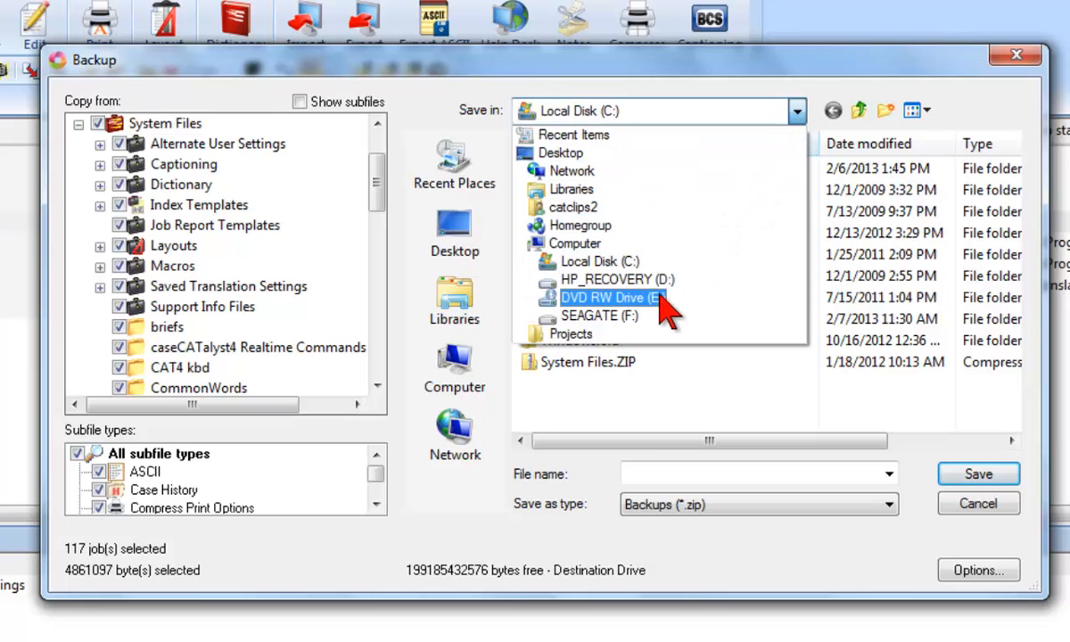
{"action": "left_click", "coordinate": [635, 317]}
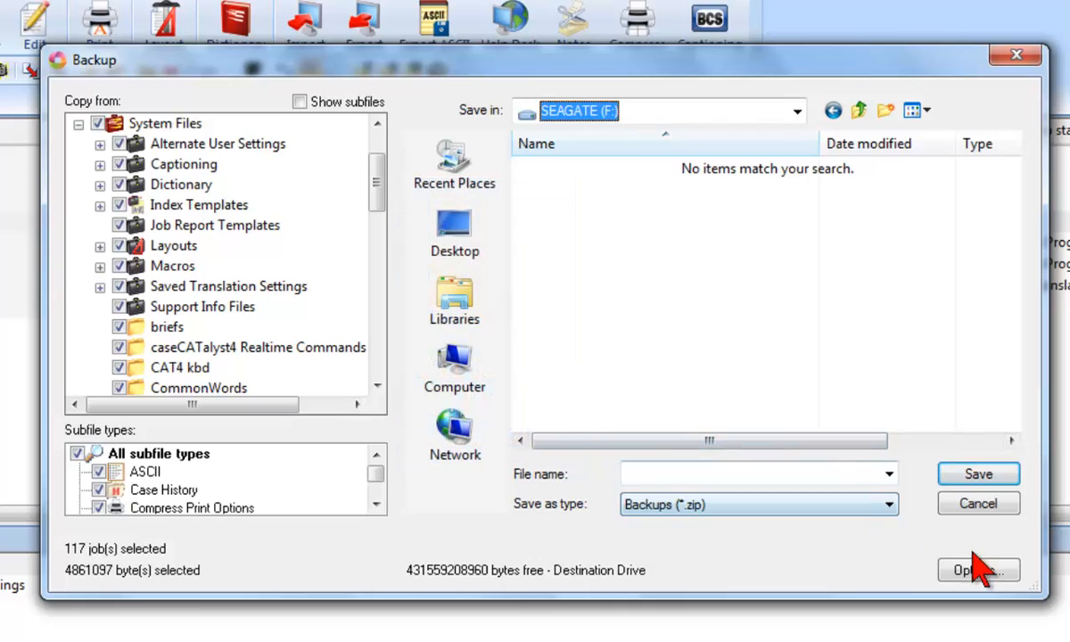
Step: Set the backup options to put selected jobs in a Single Package, leaving the default package name blank
{"action": "left_click", "coordinate": [1012, 575]}
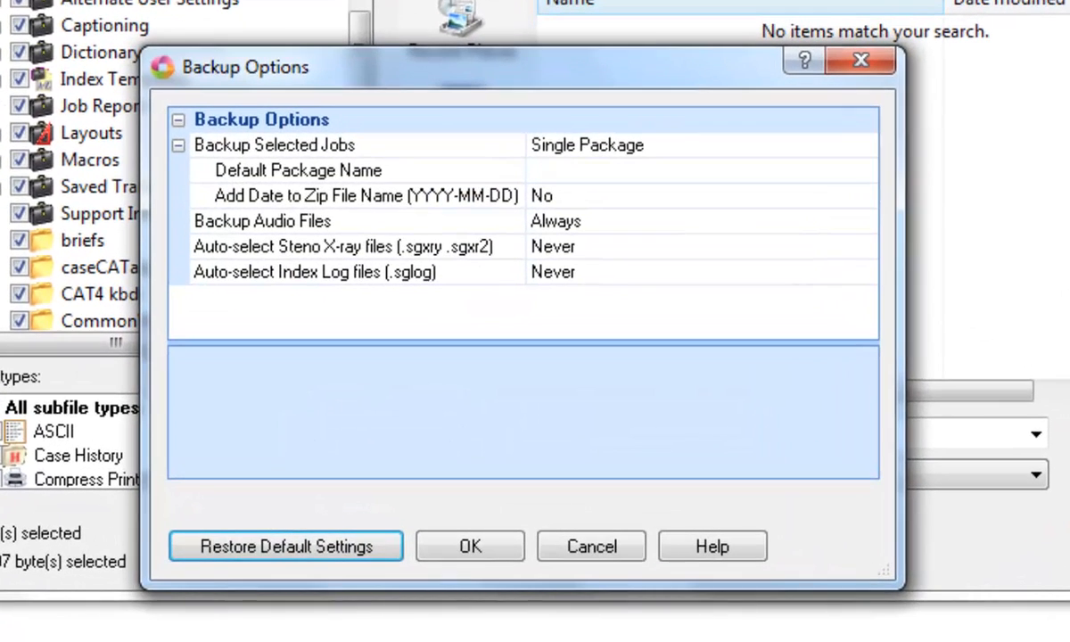
{"action": "left_click", "coordinate": [731, 148]}
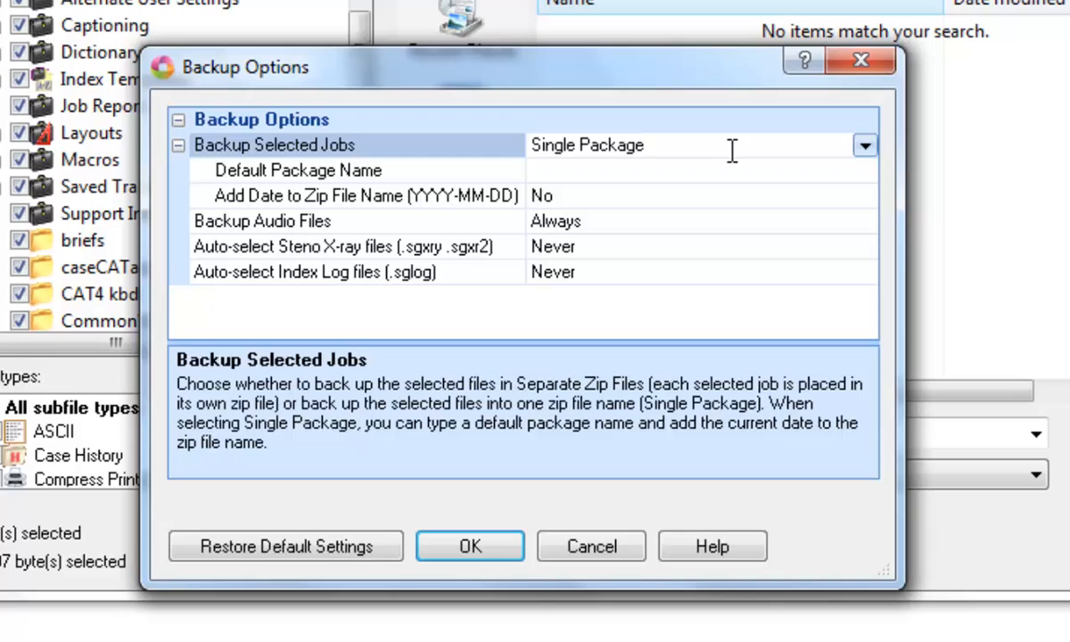
{"action": "left_click", "coordinate": [864, 147]}
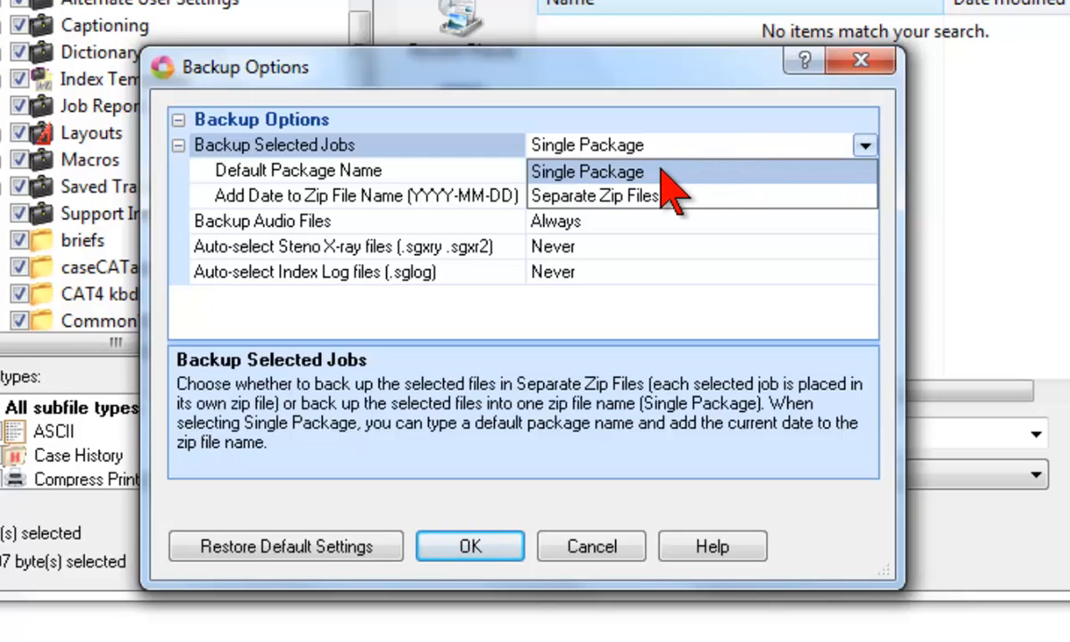
{"action": "left_click", "coordinate": [661, 169]}
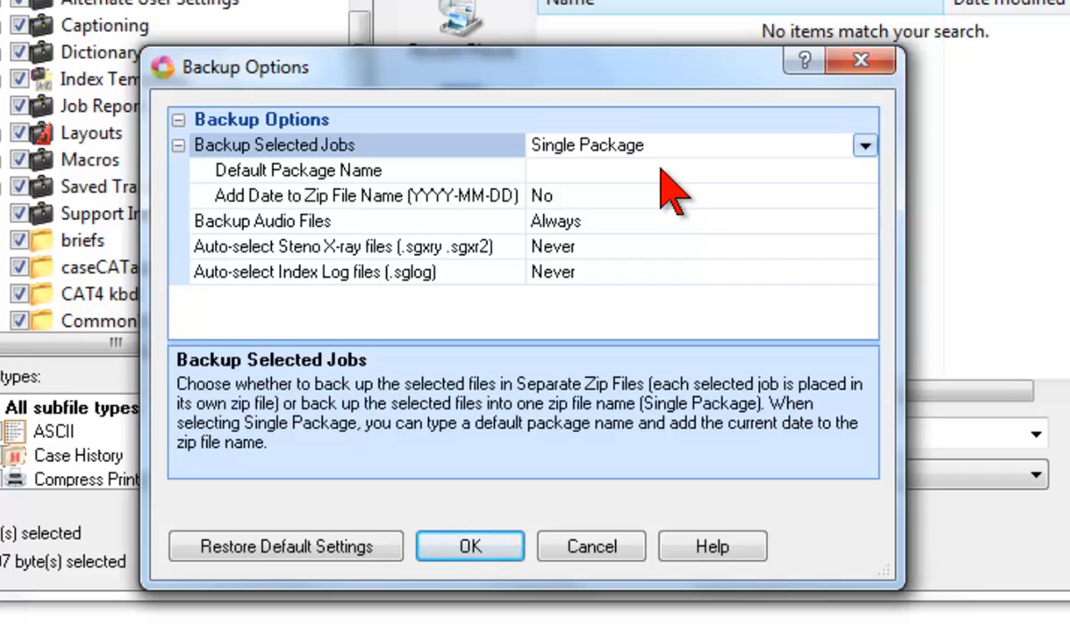
{"action": "left_click", "coordinate": [662, 169]}
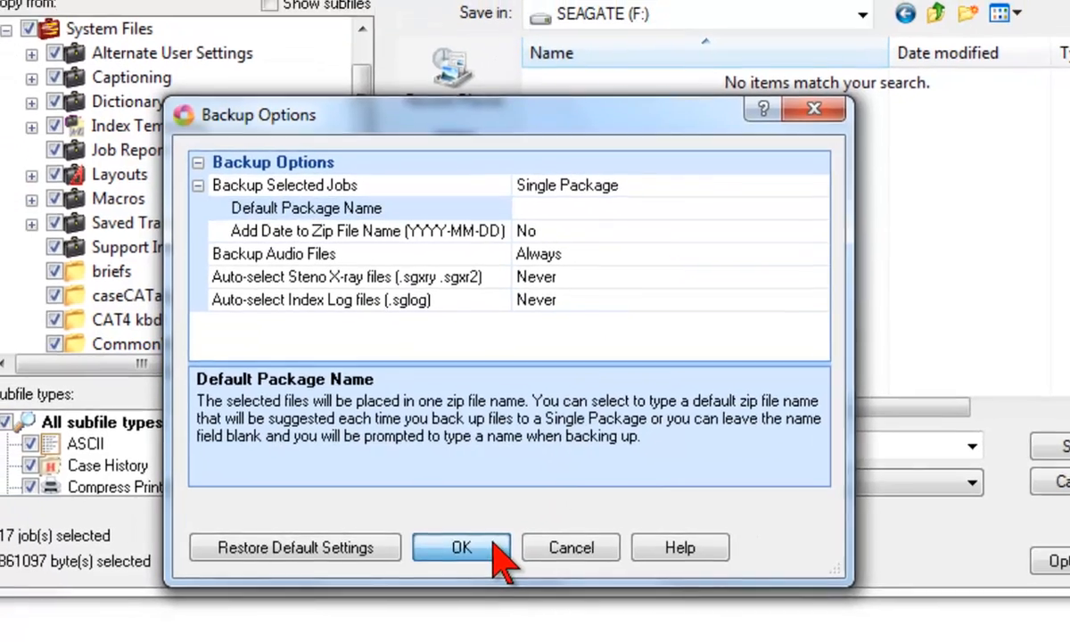
{"action": "left_click", "coordinate": [493, 540]}
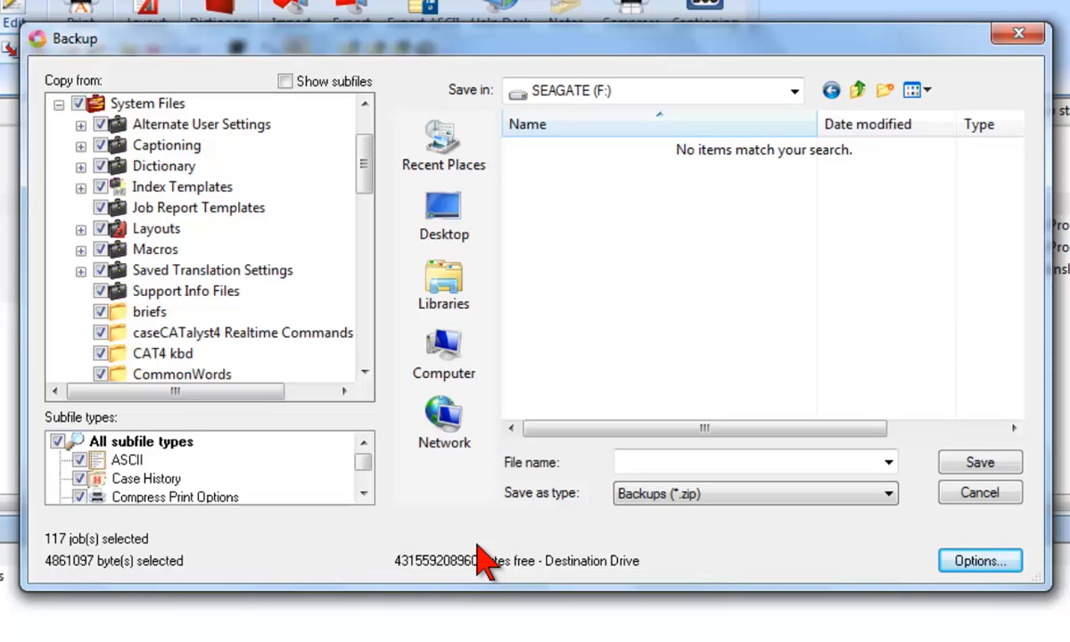
Step: Name the backup file System Files and save it
{"action": "left_click", "coordinate": [647, 463]}
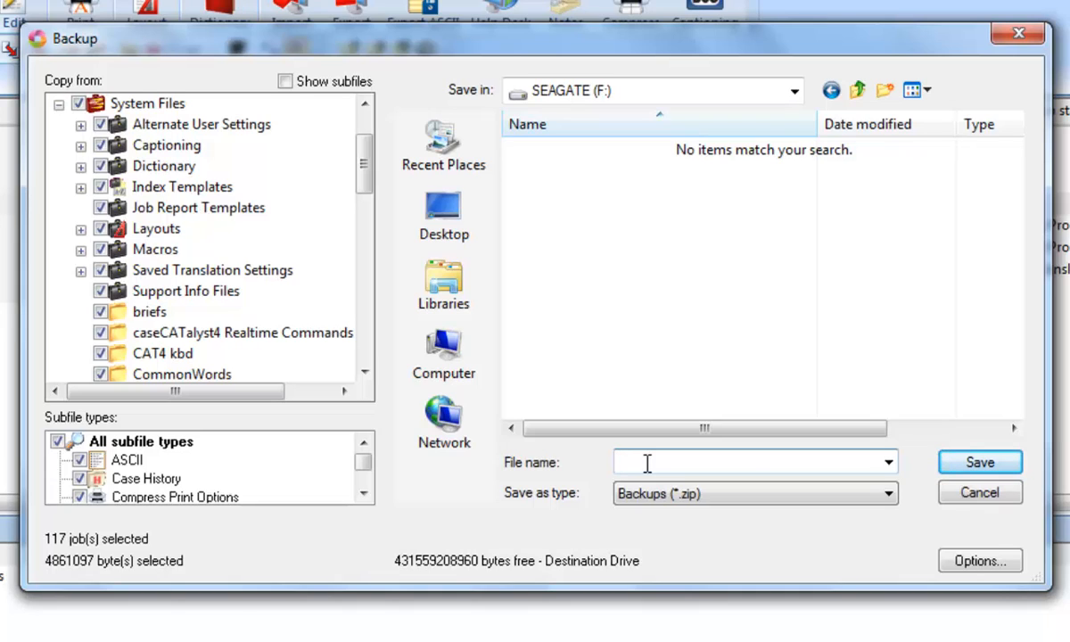
{"action": "type", "text": "System Files"}
{"action": "left_click", "coordinate": [986, 466]}
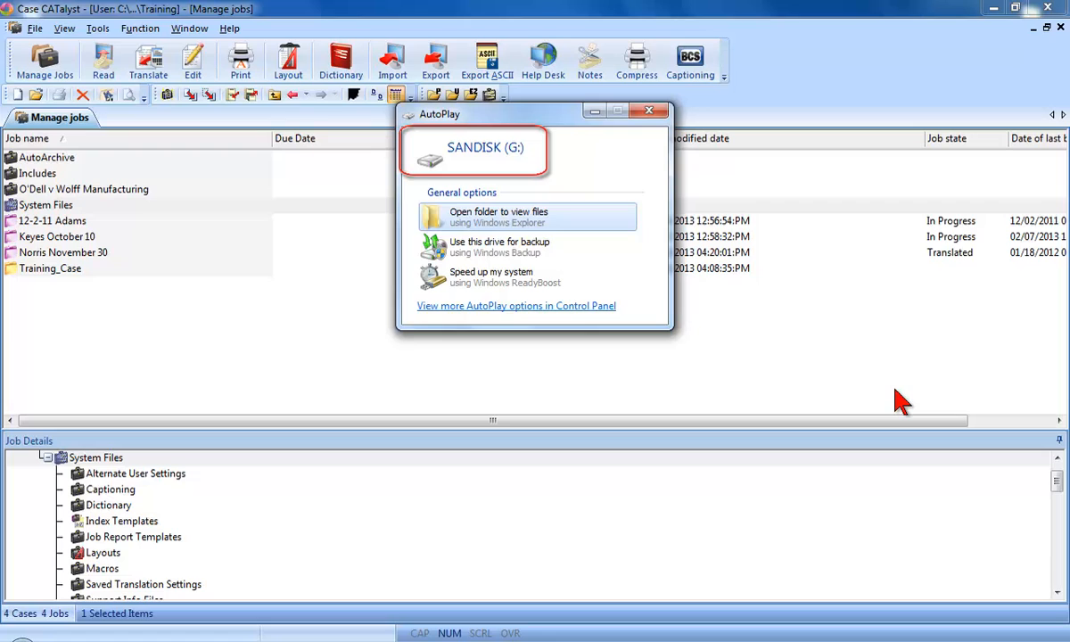
Step: Dismiss the SANDISK (G:) AutoPlay prompt and start a backup of the Keyes October 10 and Norris November 30 jobs
{"action": "left_click", "coordinate": [650, 113]}
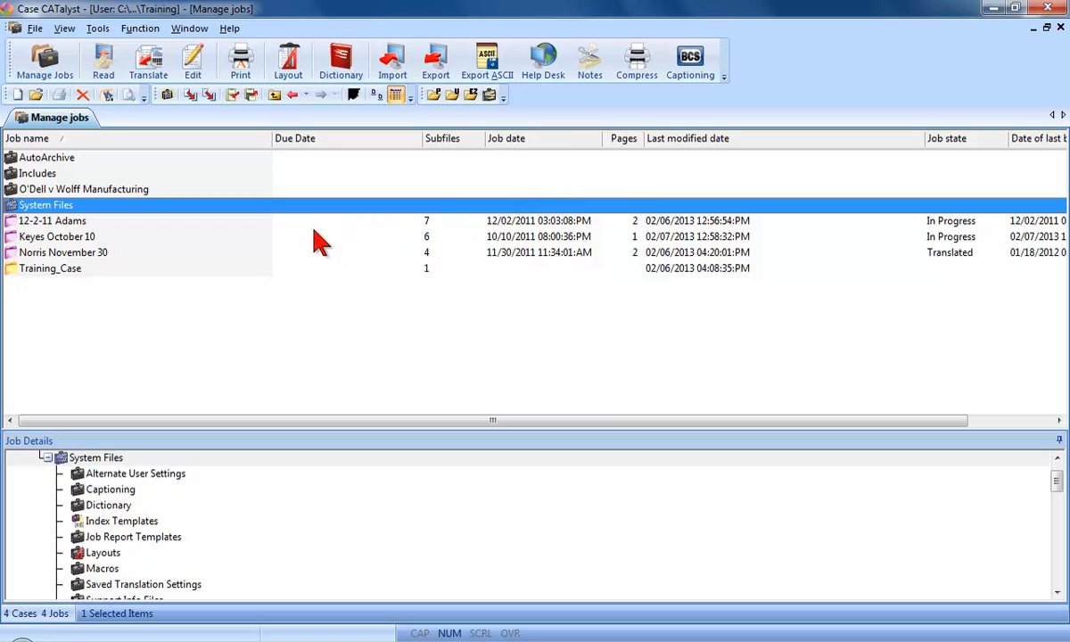
{"action": "left_click", "coordinate": [135, 240]}
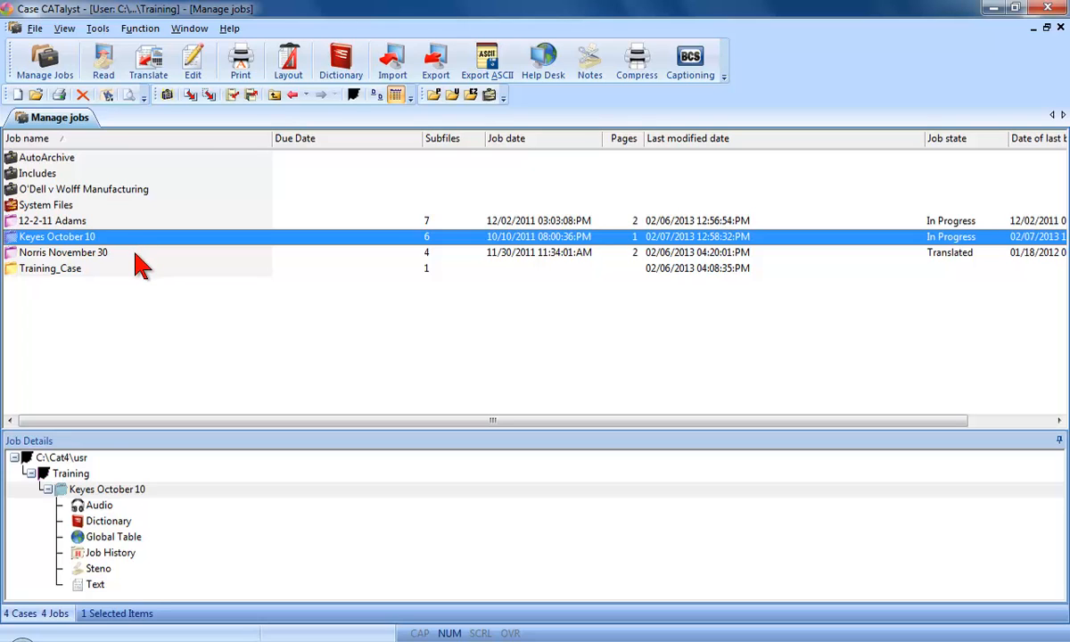
{"action": "left_click", "coordinate": [136, 255], "text": "ctrl"}
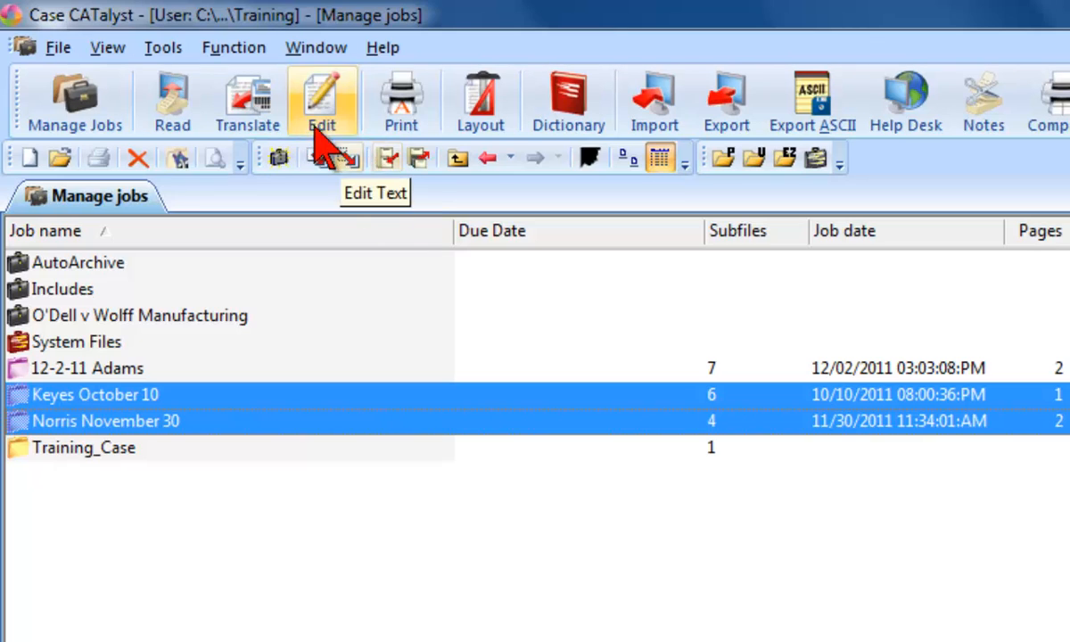
{"action": "left_click", "coordinate": [176, 51]}
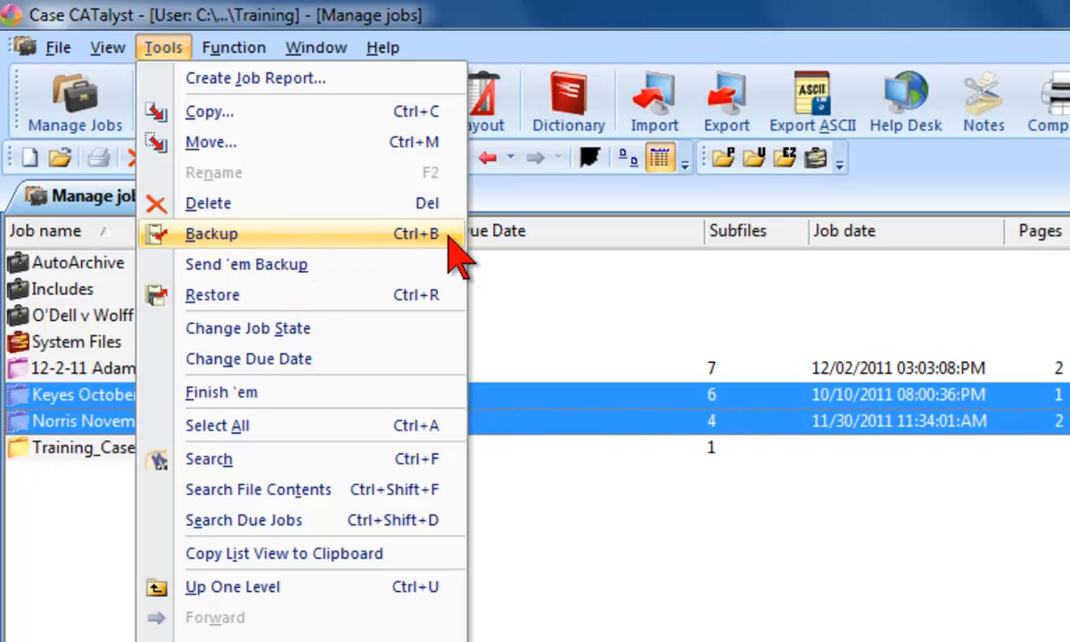
{"action": "key", "text": "Escape"}
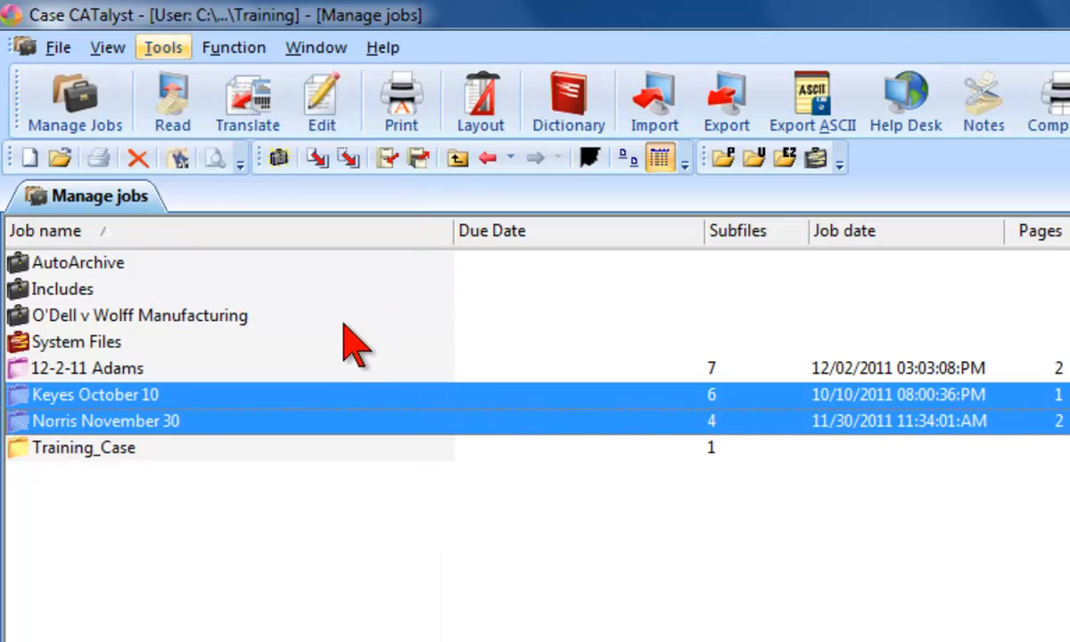
{"action": "right_click", "coordinate": [281, 391]}
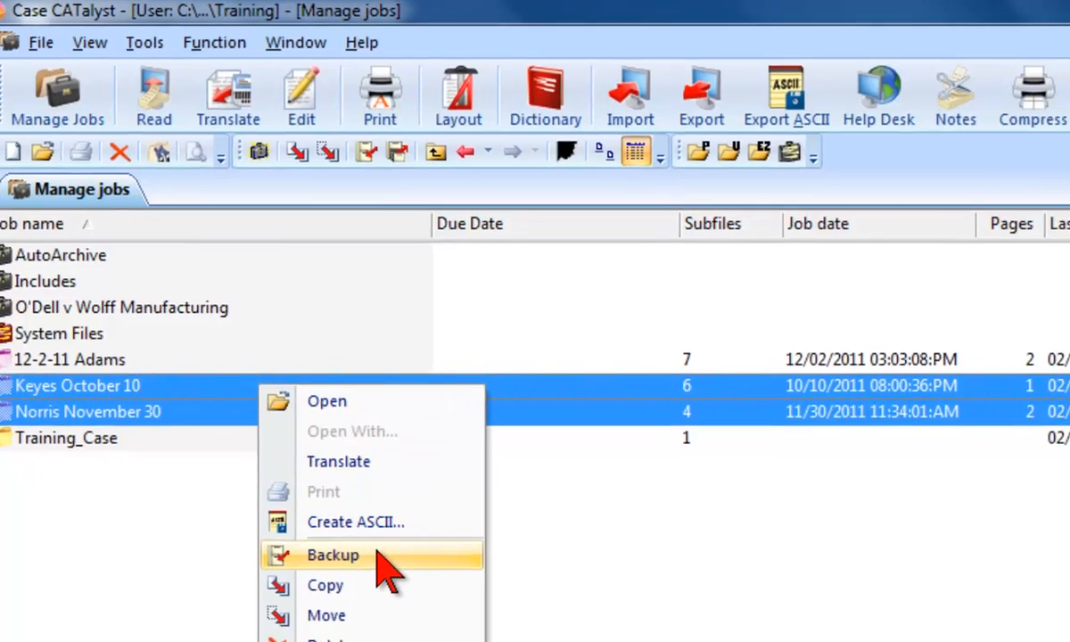
{"action": "left_click", "coordinate": [399, 566]}
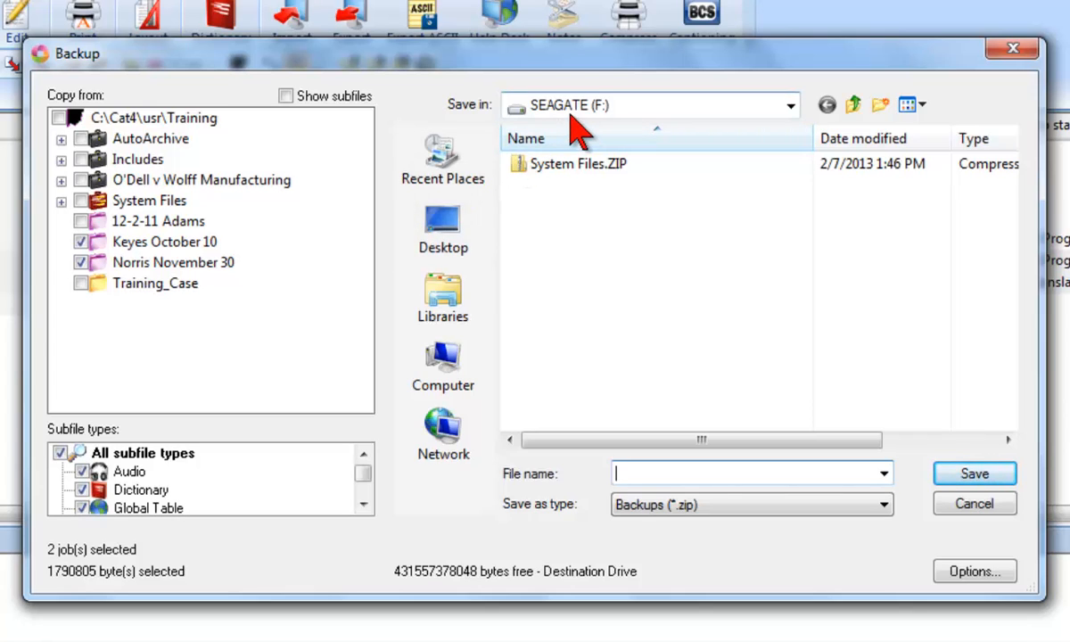
Step: Set the backup destination to SANDISK (G:) and the Backup Selected Jobs option to Separate Zip Files
{"action": "left_click", "coordinate": [790, 106]}
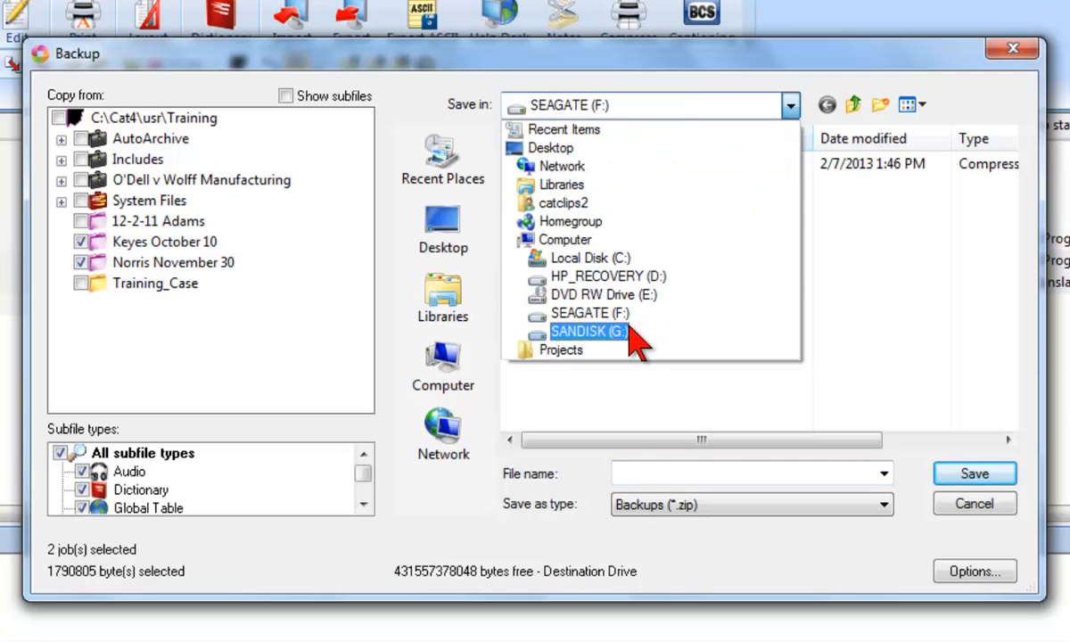
{"action": "left_click", "coordinate": [588, 331]}
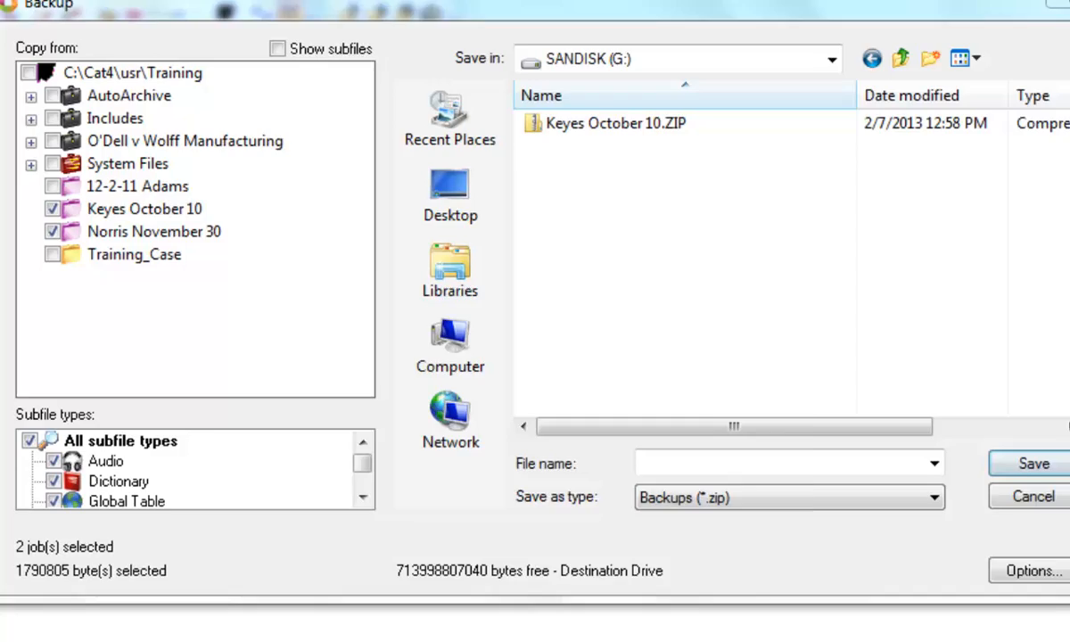
{"action": "left_click", "coordinate": [1011, 570]}
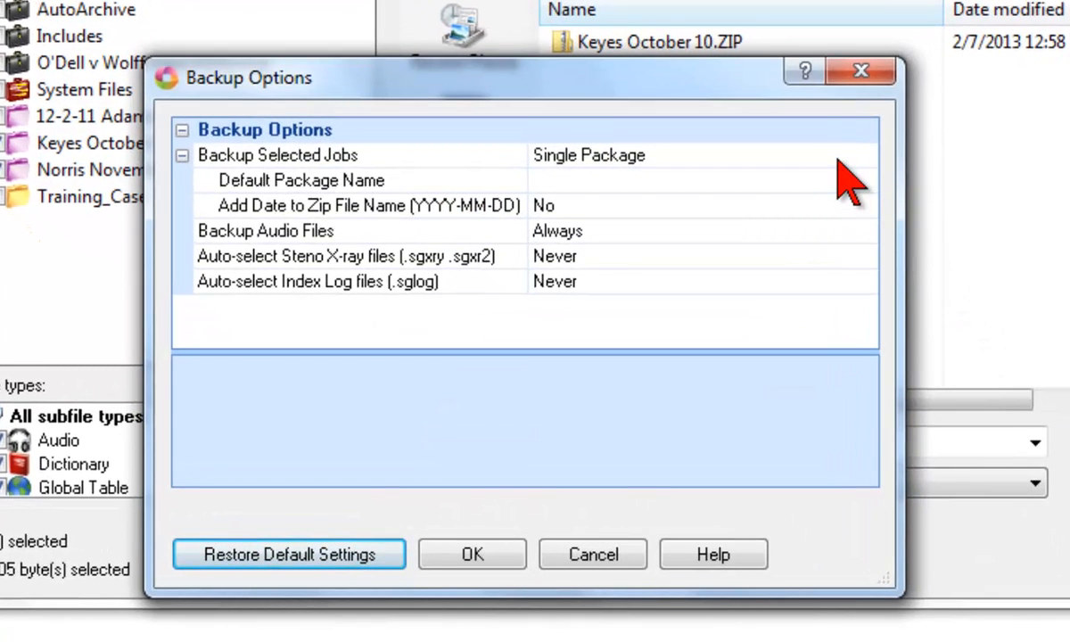
{"action": "left_click", "coordinate": [838, 160]}
{"action": "left_click", "coordinate": [858, 156]}
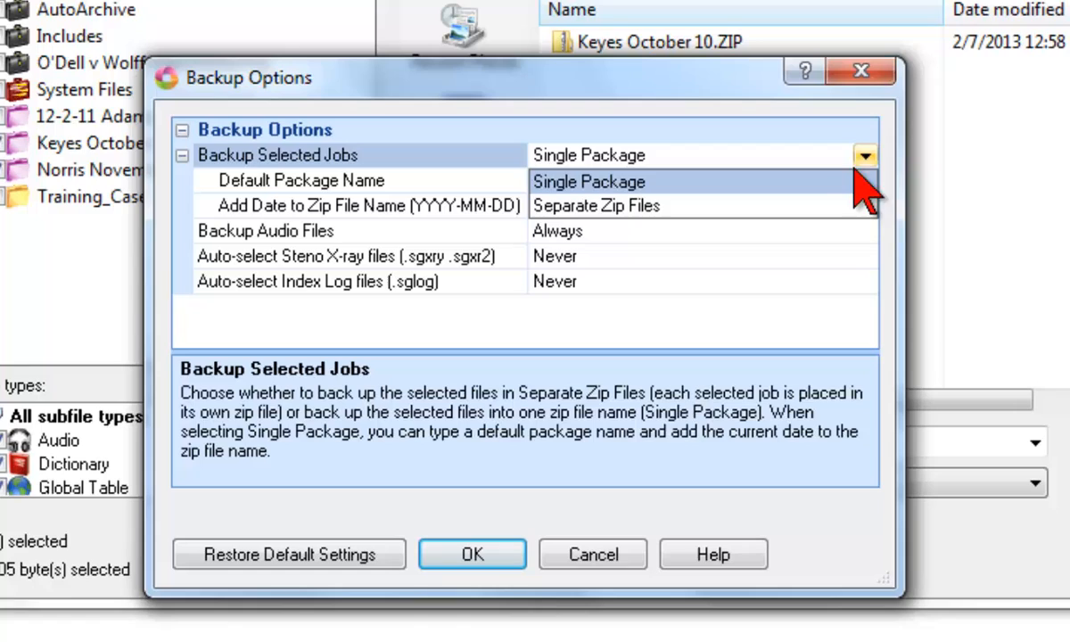
{"action": "left_click", "coordinate": [773, 205]}
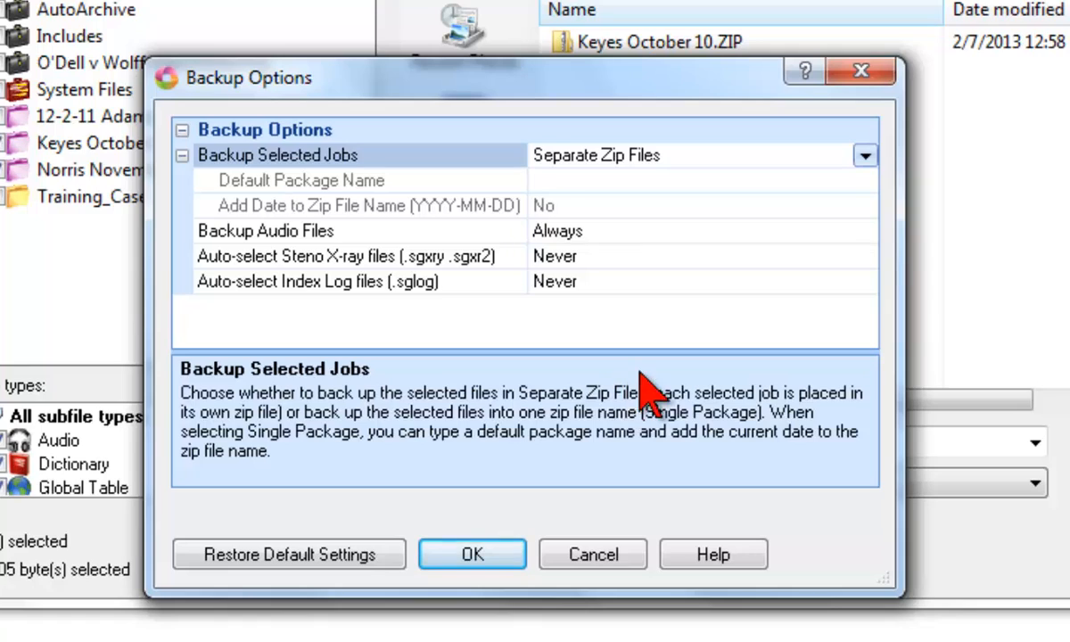
Step: Set the Backup Audio Files option to Warn Me and apply the backup options
{"action": "left_click", "coordinate": [779, 231]}
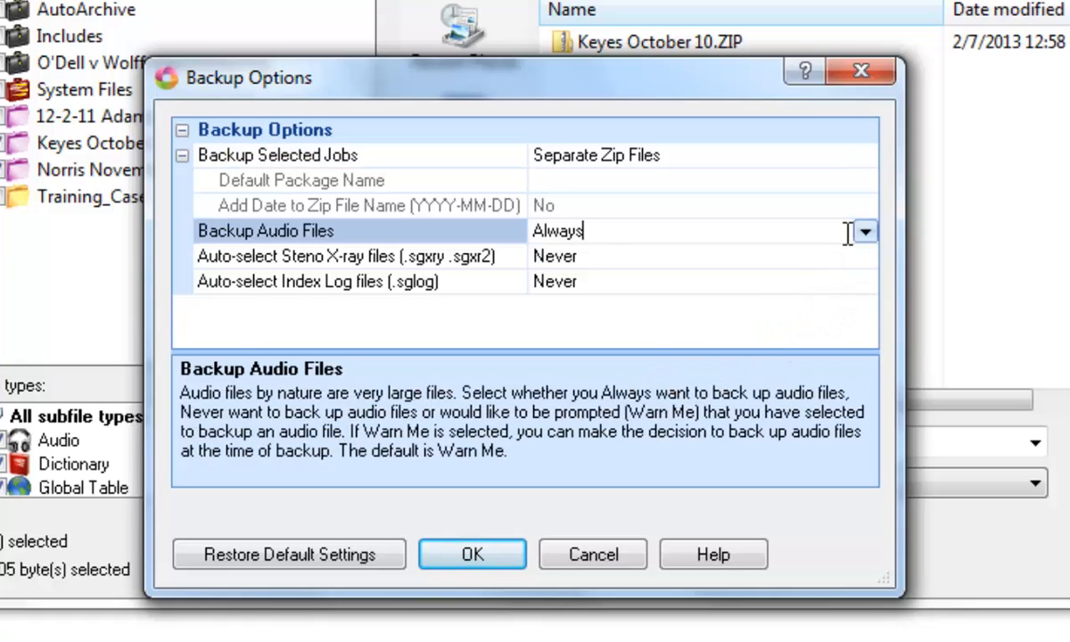
{"action": "left_click", "coordinate": [864, 232]}
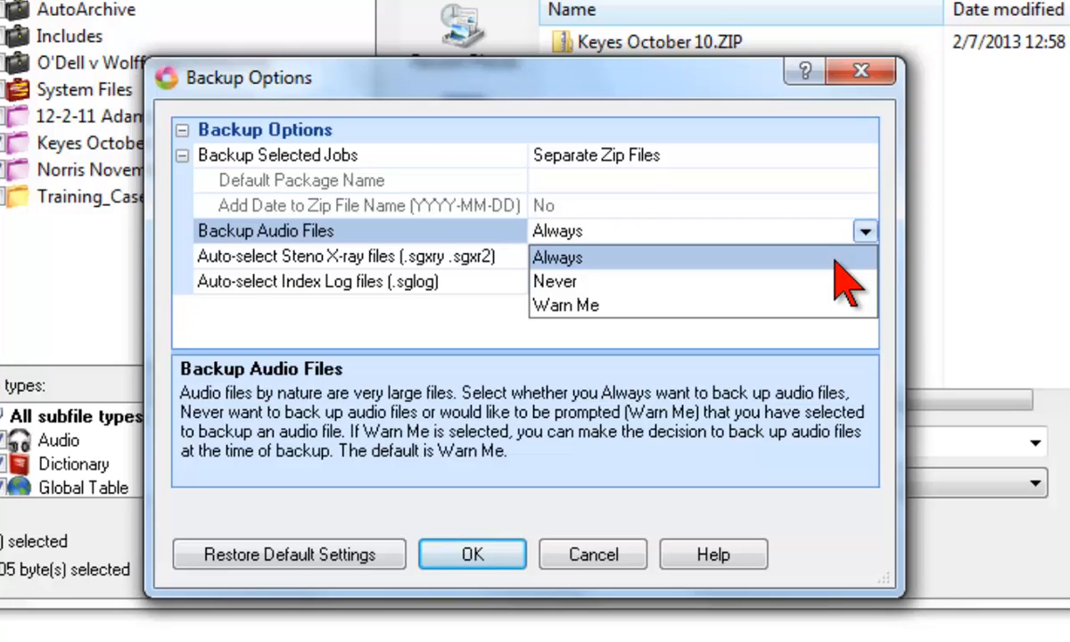
{"action": "left_click", "coordinate": [611, 306]}
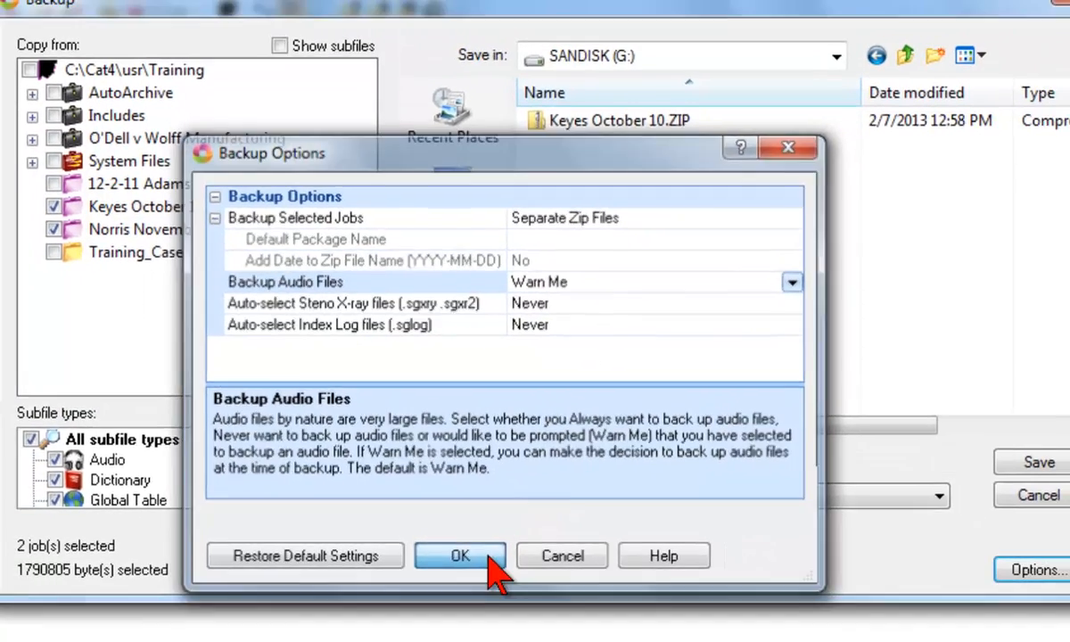
{"action": "left_click", "coordinate": [506, 553]}
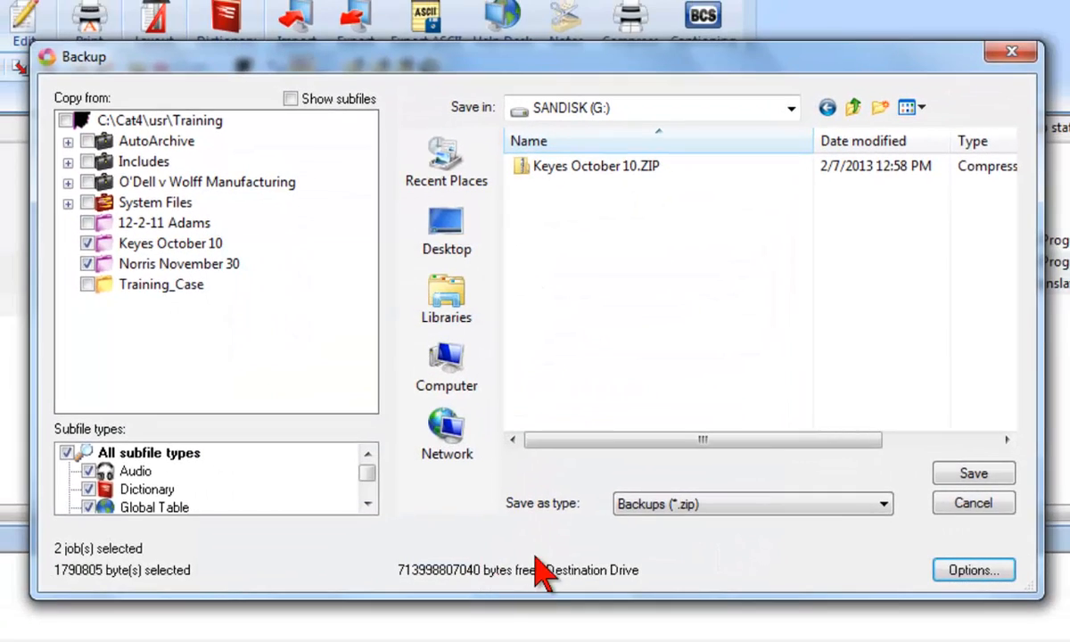
Step: Save the jobs' backup with audio files, adding to the existing Keyes October 10.ZIP and overwriting only when the added file is newer
{"action": "left_click", "coordinate": [1008, 491]}
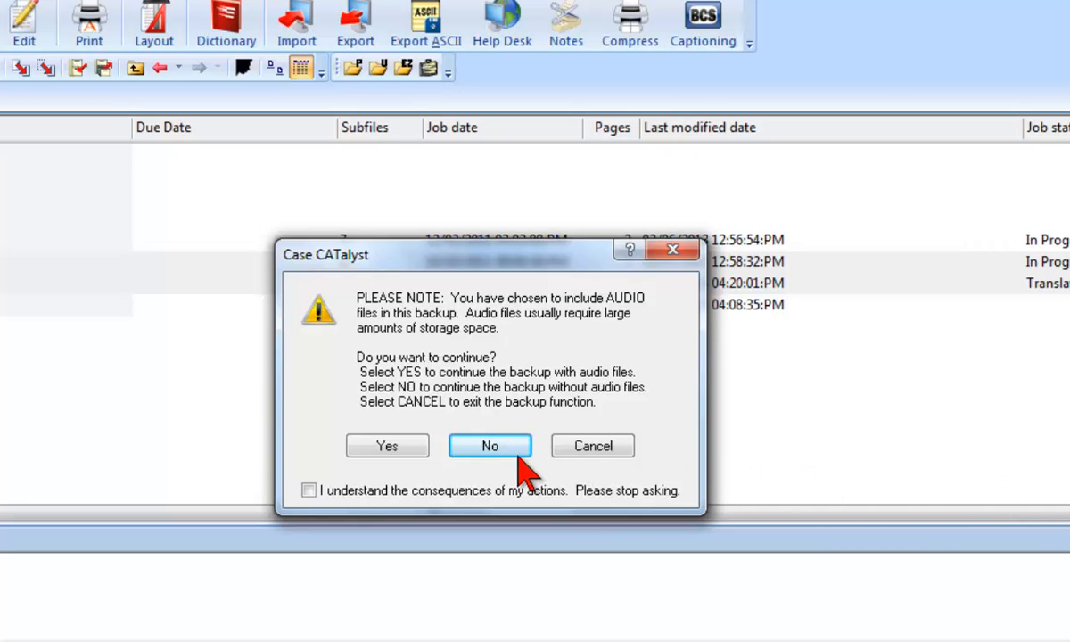
{"action": "left_click", "coordinate": [416, 450]}
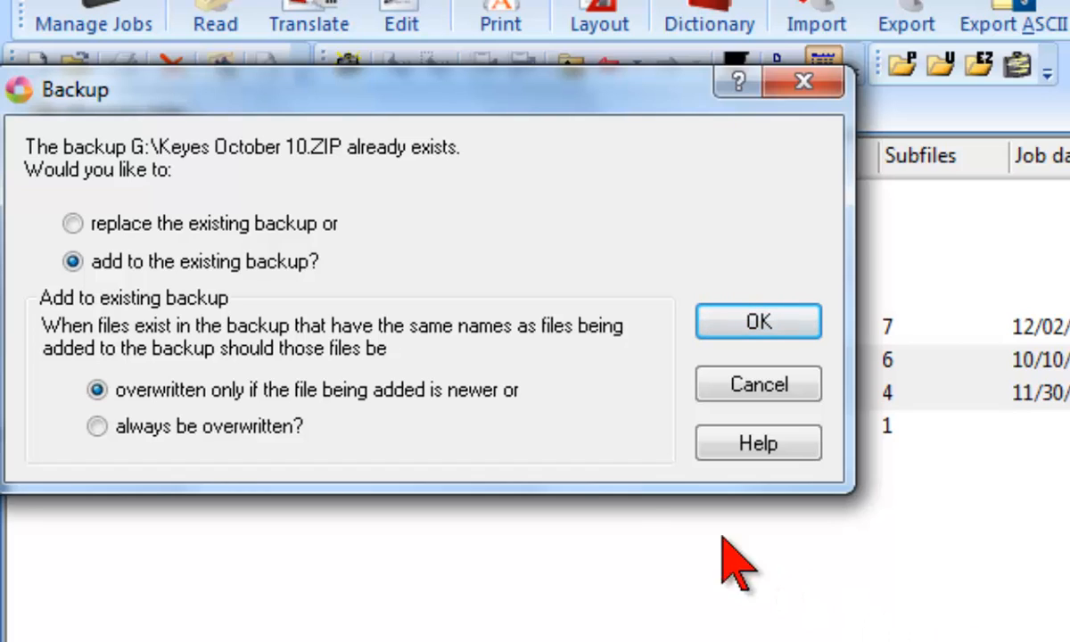
{"action": "left_click", "coordinate": [347, 227]}
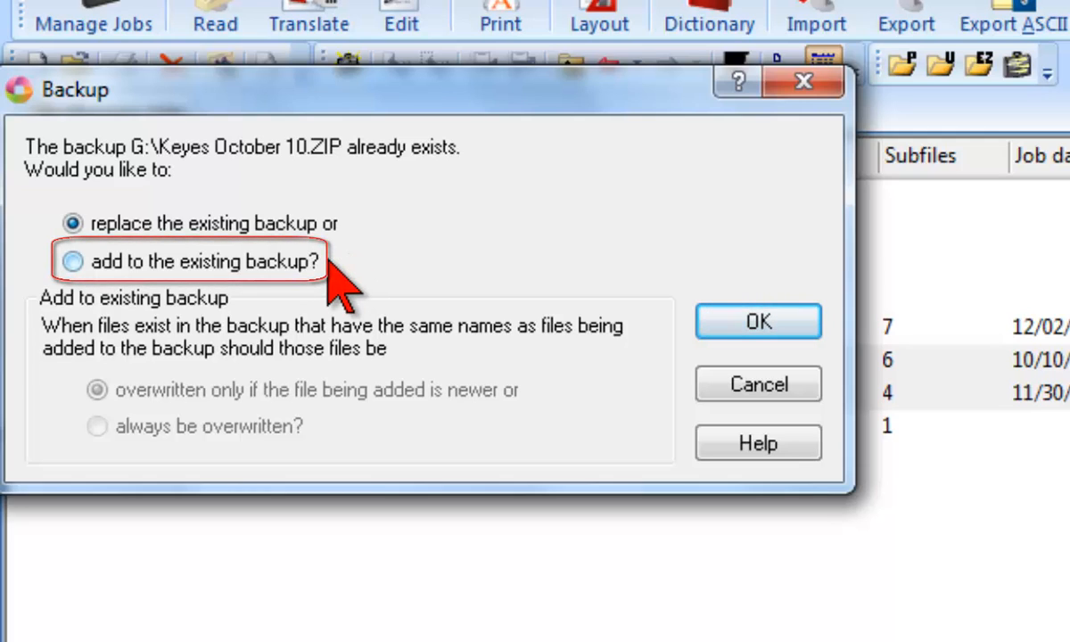
{"action": "left_click", "coordinate": [329, 261]}
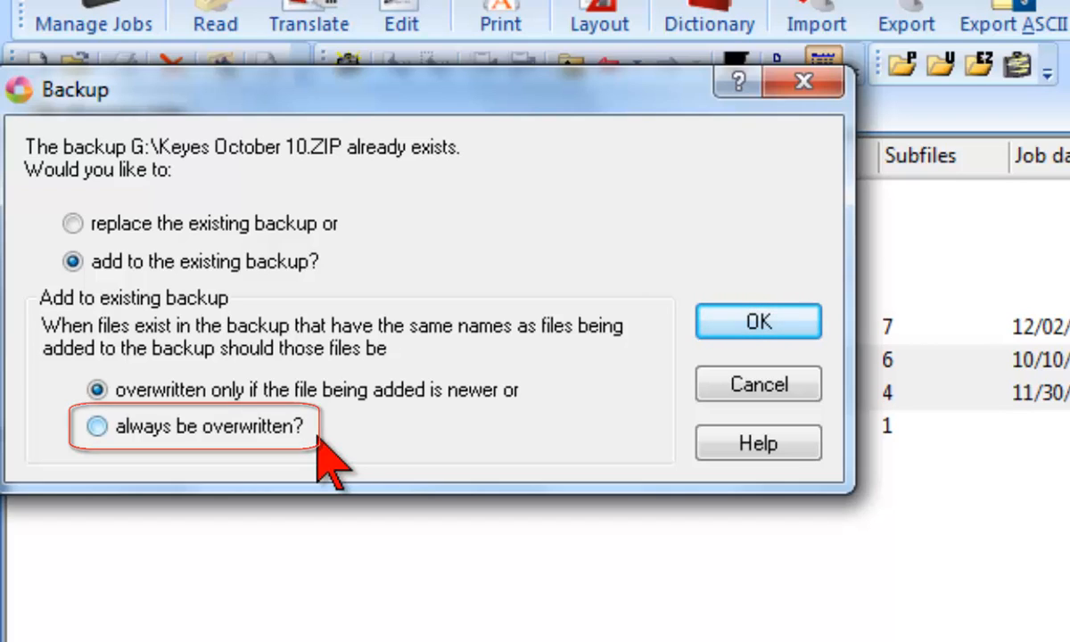
{"action": "left_click", "coordinate": [785, 323]}
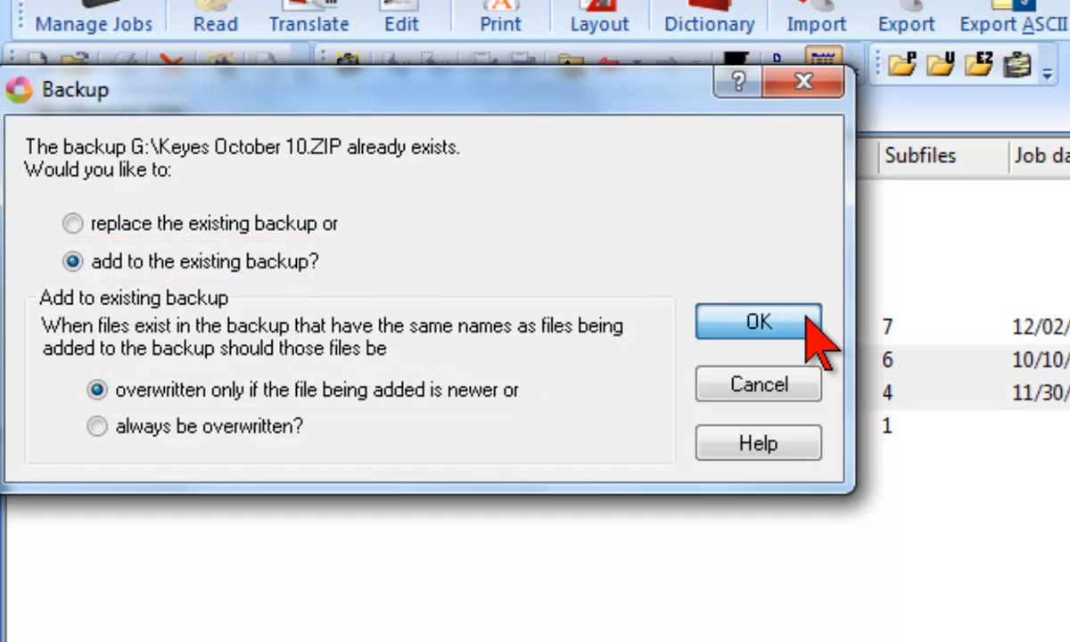